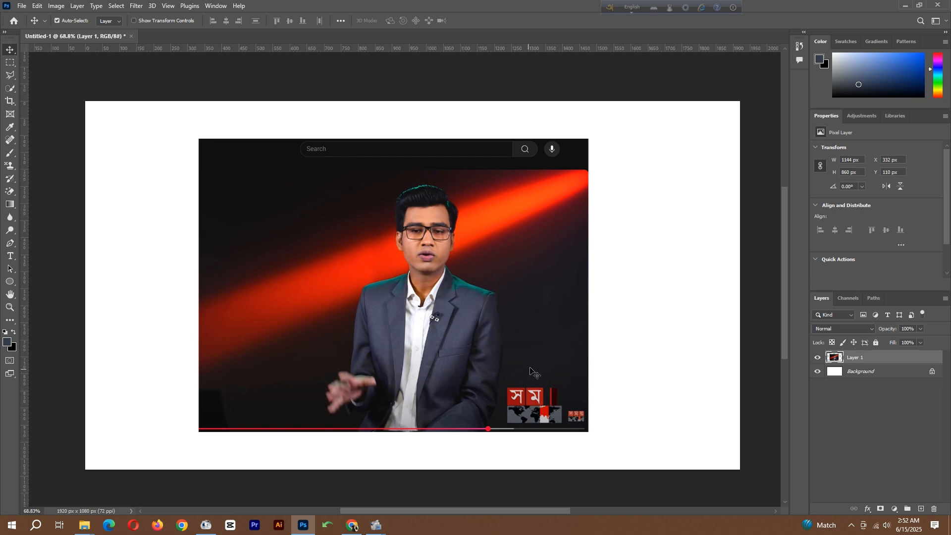
# - Reposition the screenshot image slightly up on the canvas and mask out its search-bar strip with a rectangular marquee selection
pyautogui.moveTo(498, 332); pyautogui.dragTo(484, 312)
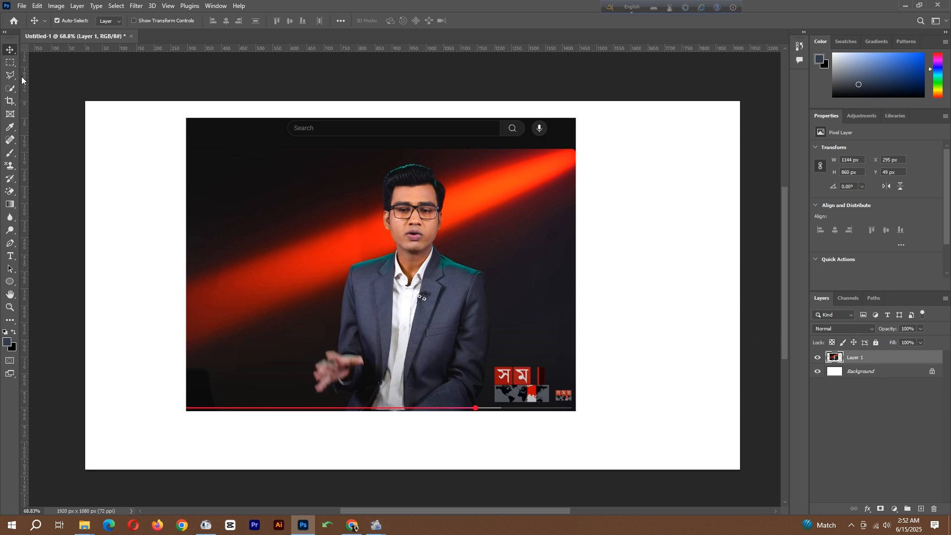
pyautogui.click(10, 64)
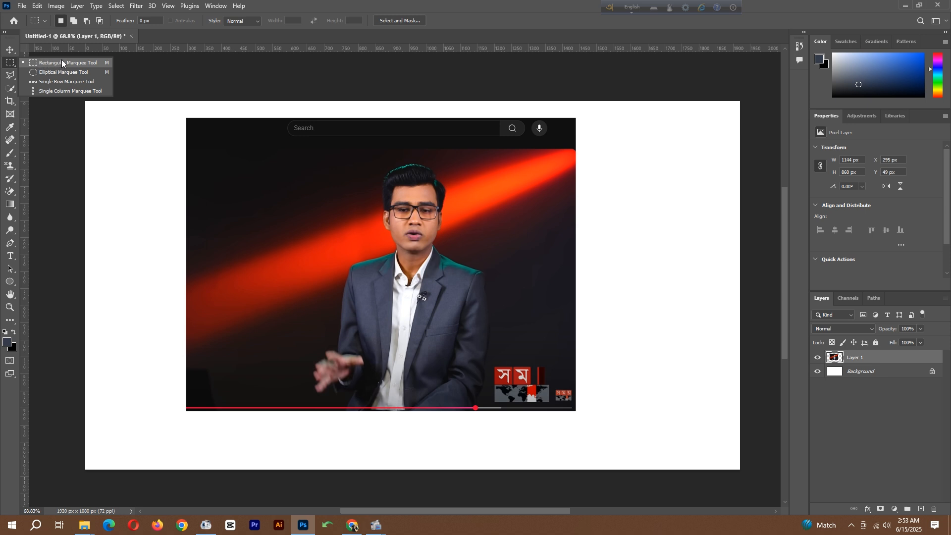
pyautogui.click(62, 62)
pyautogui.moveTo(172, 114); pyautogui.dragTo(590, 158)
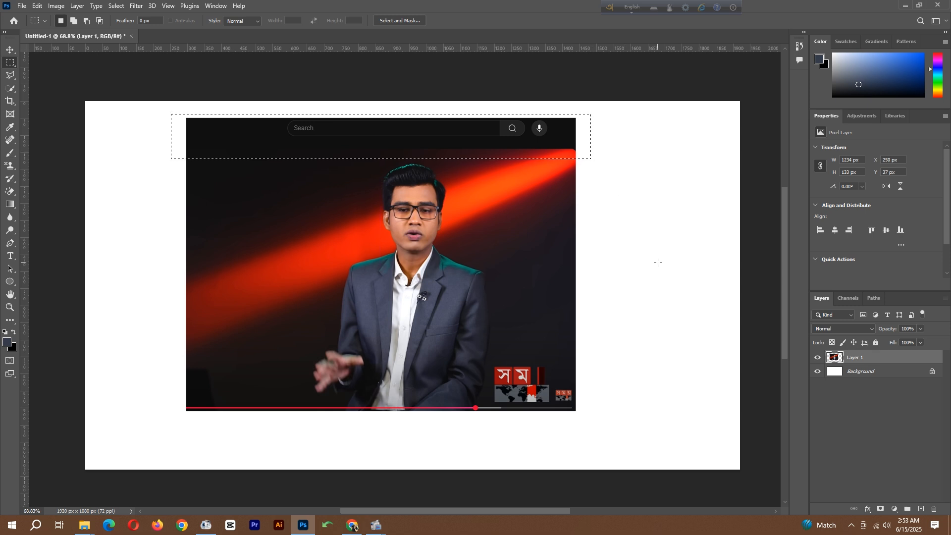
pyautogui.click(881, 509)
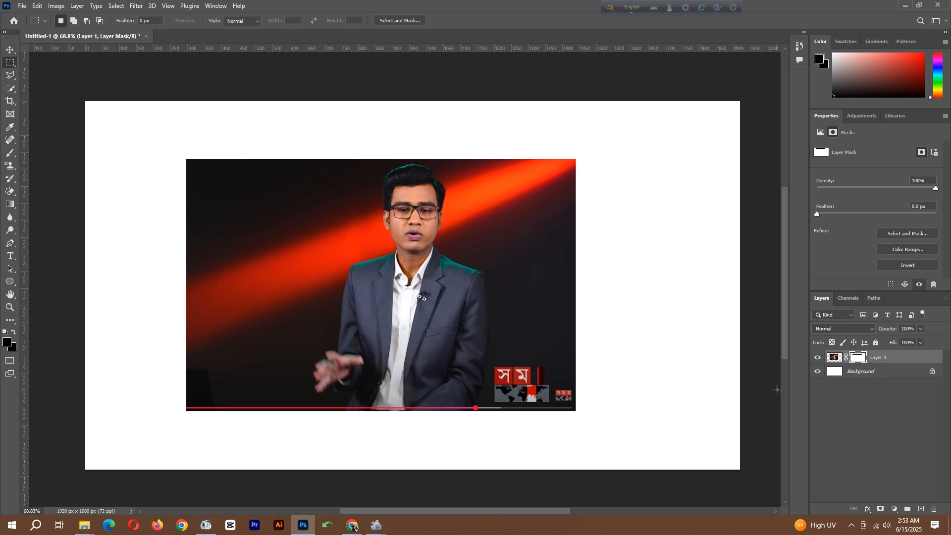
# - Convert the masked image layer to a smart object and mask out the lower strip containing the news logos and progress bar
pyautogui.rightClick(877, 358)
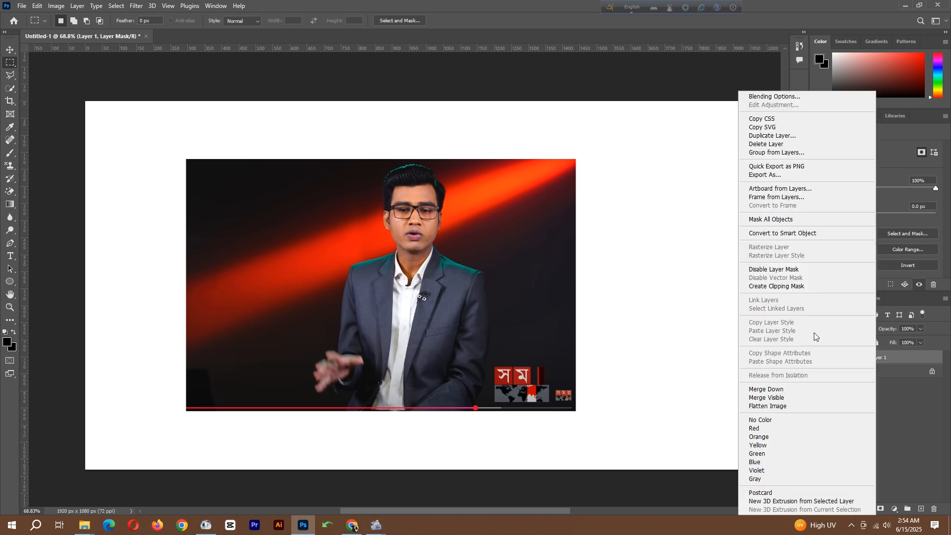
pyautogui.click(812, 233)
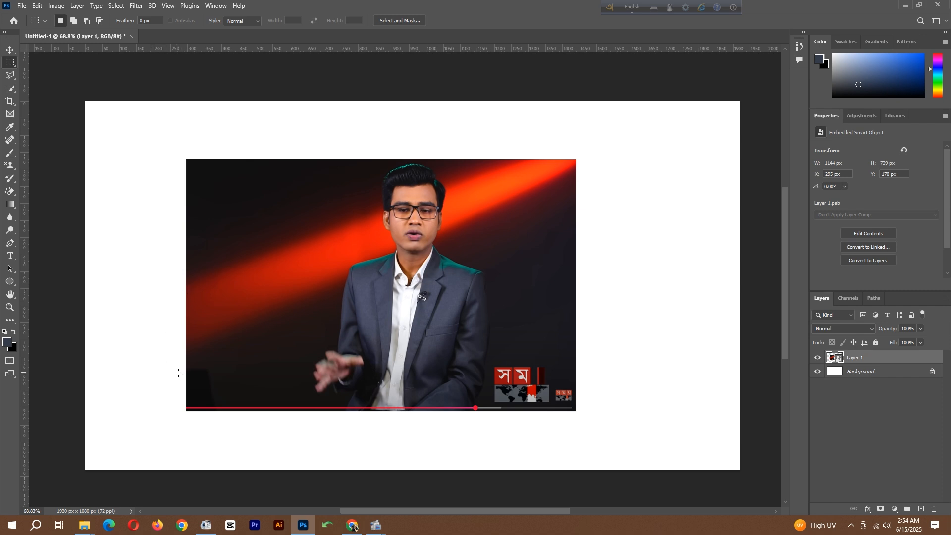
pyautogui.moveTo(178, 352); pyautogui.dragTo(593, 420)
pyautogui.keyDown('alt'); pyautogui.click(880, 508); pyautogui.keyUp('alt')
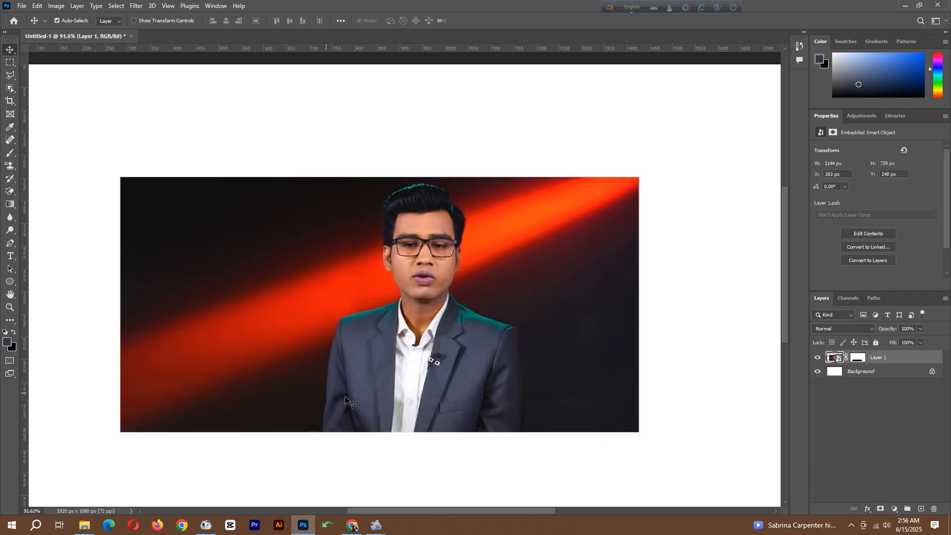
# - Select the man in the suit automatically with the Select Subject command
pyautogui.scroll(2, 388, 353)
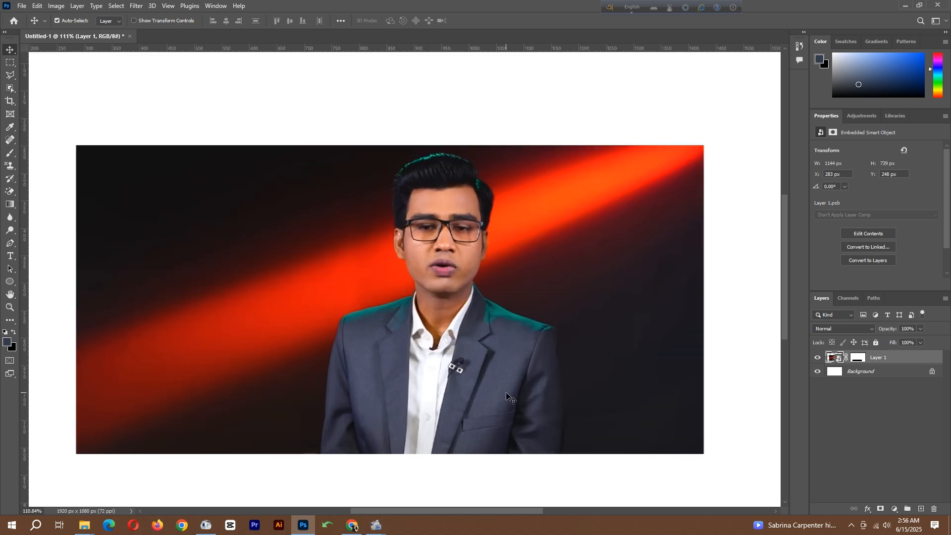
pyautogui.click(11, 88)
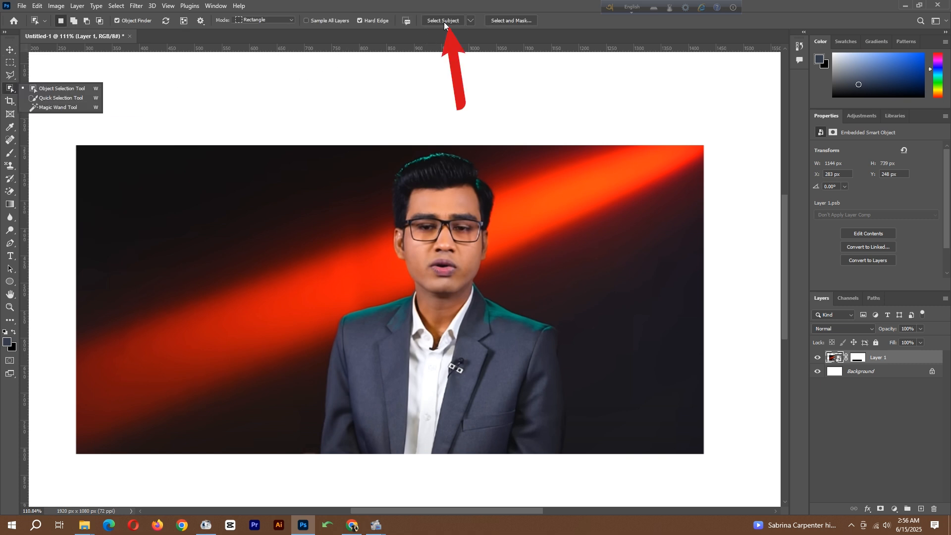
pyautogui.click(445, 21)
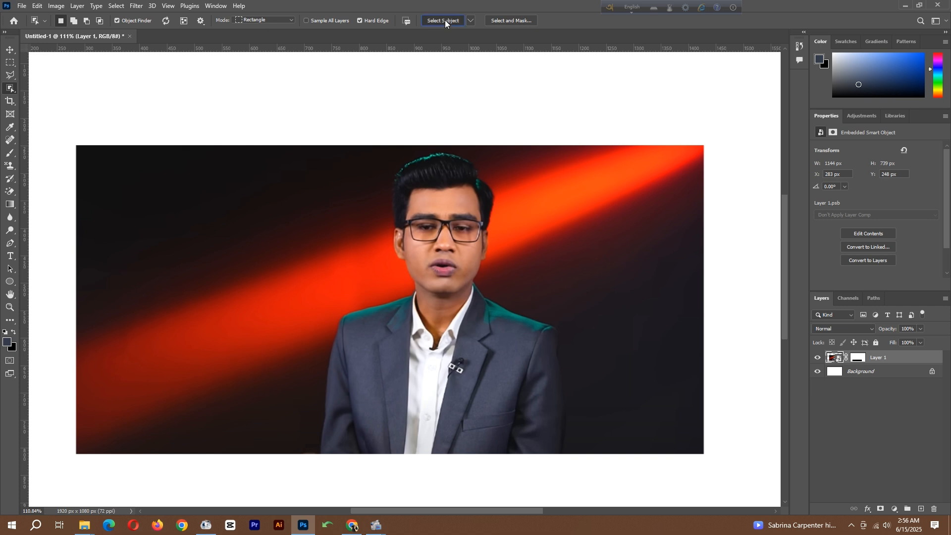
pyautogui.scroll(-3, 269, 203)
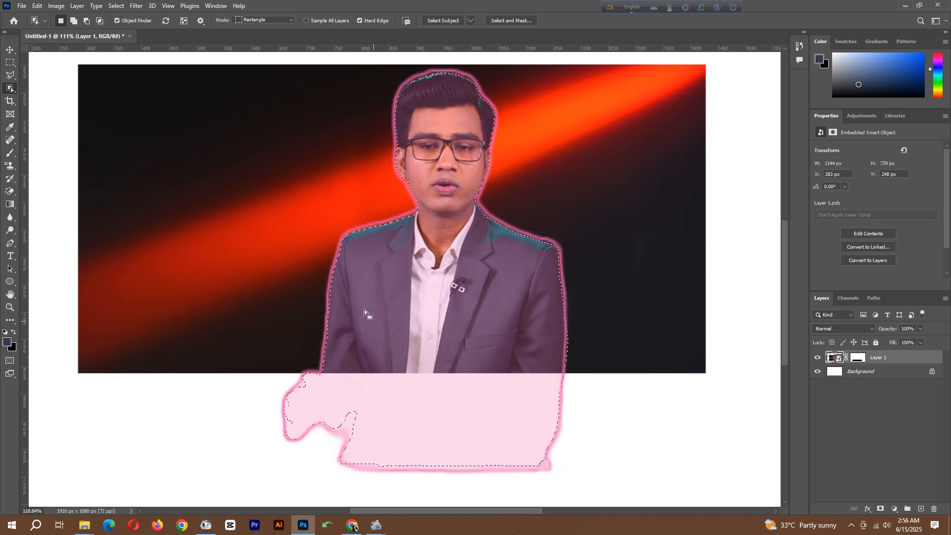
# - Subtract most of the hidden area beneath the visible image from the subject selection with the Quick Selection tool
pyautogui.rightClick(12, 91)
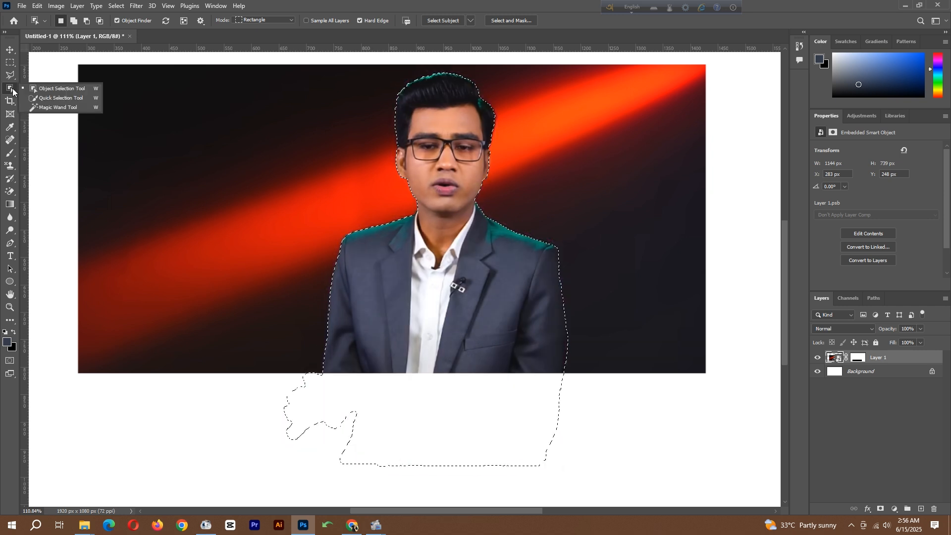
pyautogui.click(52, 95)
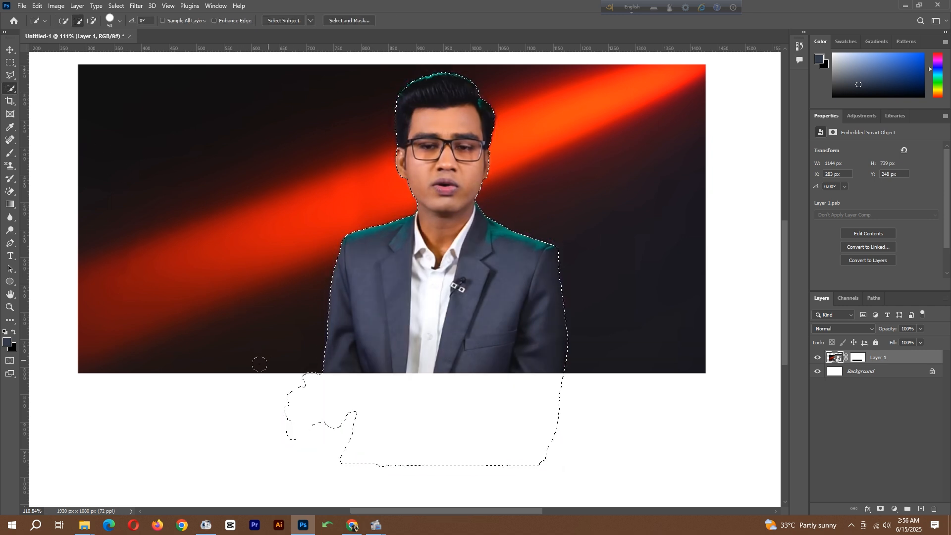
pyautogui.click(261, 384)
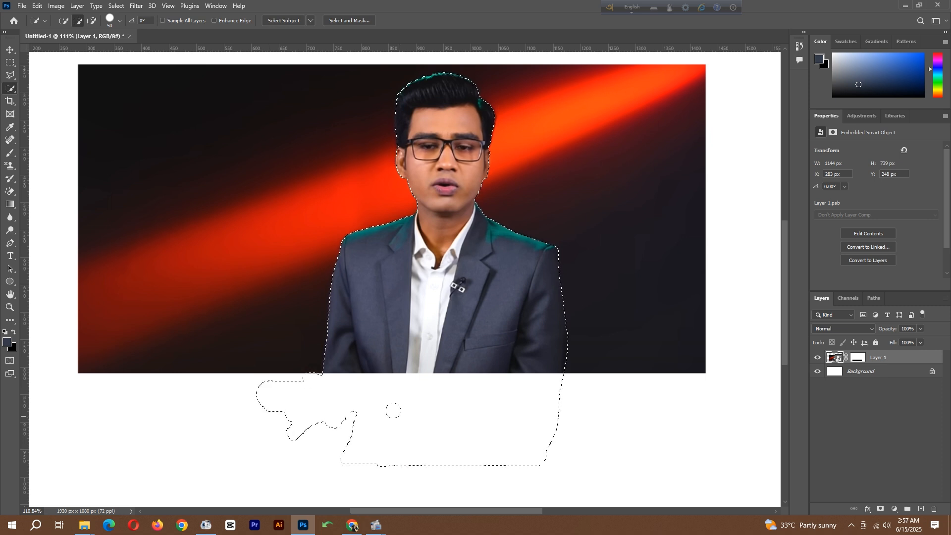
pyautogui.press('alt')
pyautogui.moveTo(409, 477); pyautogui.dragTo(496, 429)
pyautogui.moveTo(427, 421); pyautogui.dragTo(344, 450)
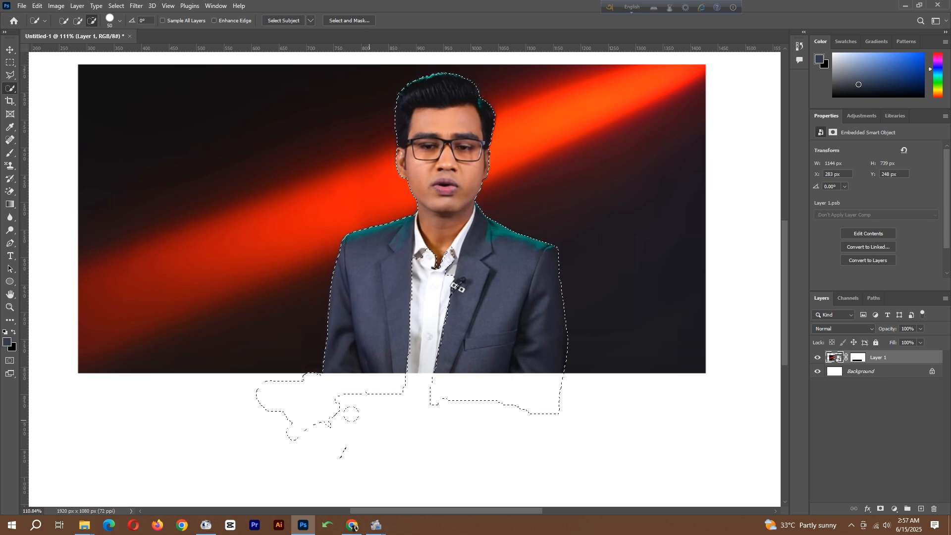
# - Remove the remaining selected areas below the image's lower edge with the freehand Lasso so only the visible man stays selected
pyautogui.click(7, 75)
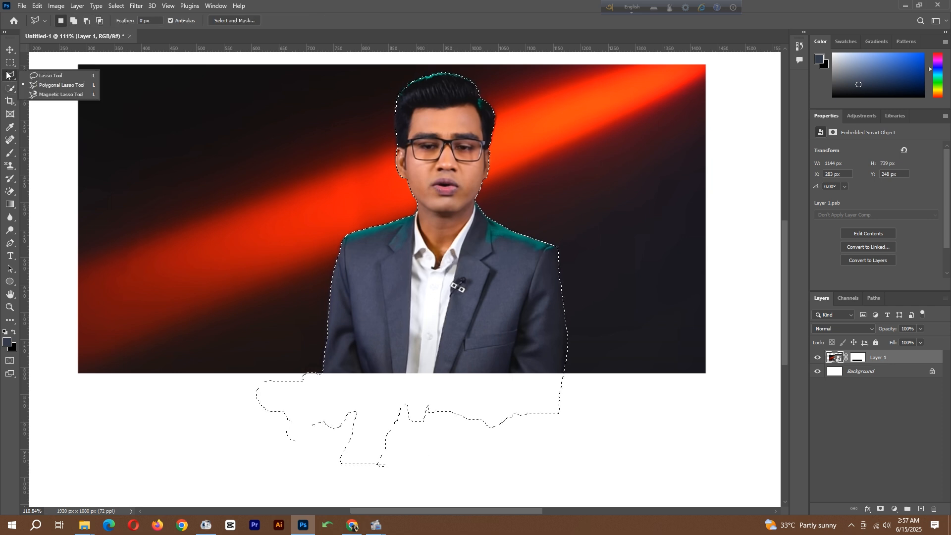
pyautogui.click(43, 76)
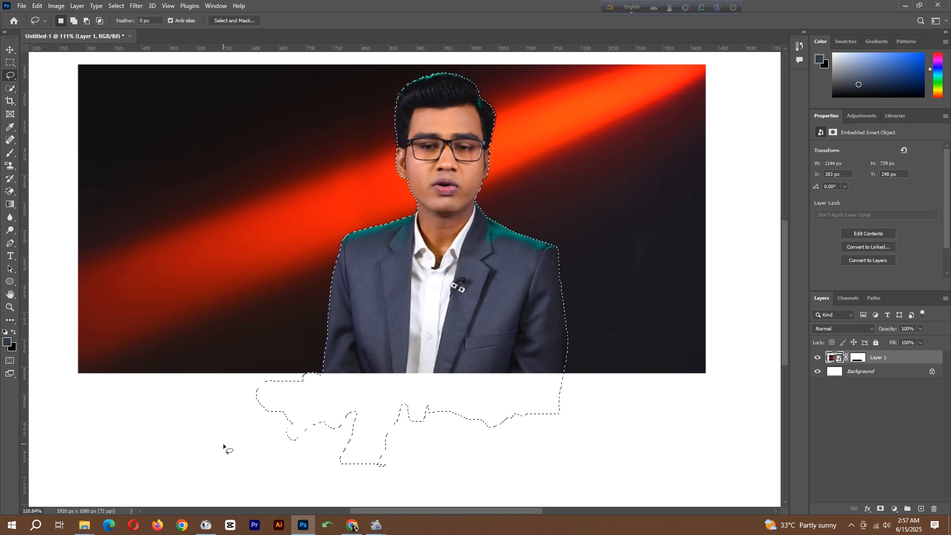
pyautogui.press('alt')
pyautogui.moveTo(242, 398)
pyautogui.mouseDown()
pyautogui.moveTo(370, 420)
pyautogui.moveTo(521, 424)
pyautogui.moveTo(281, 450)
pyautogui.moveTo(251, 386)
pyautogui.moveTo(259, 399)
pyautogui.mouseUp()
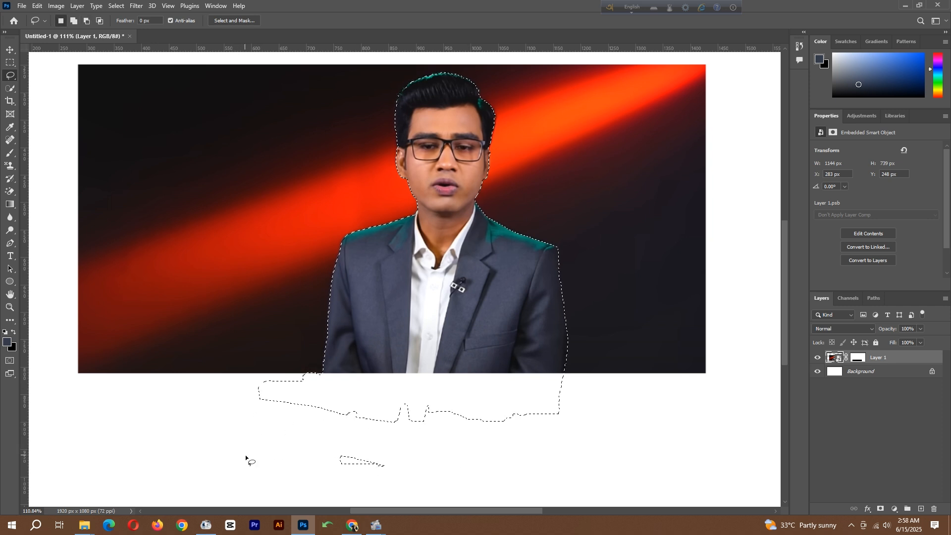
pyautogui.moveTo(297, 453); pyautogui.dragTo(299, 452)
pyautogui.moveTo(290, 369)
pyautogui.mouseDown()
pyautogui.moveTo(568, 393)
pyautogui.moveTo(548, 414)
pyautogui.moveTo(365, 425)
pyautogui.moveTo(300, 397)
pyautogui.moveTo(293, 372)
pyautogui.mouseUp()
pyautogui.moveTo(556, 393)
pyautogui.mouseDown()
pyautogui.moveTo(308, 408)
pyautogui.moveTo(291, 390)
pyautogui.moveTo(322, 375)
pyautogui.mouseUp()
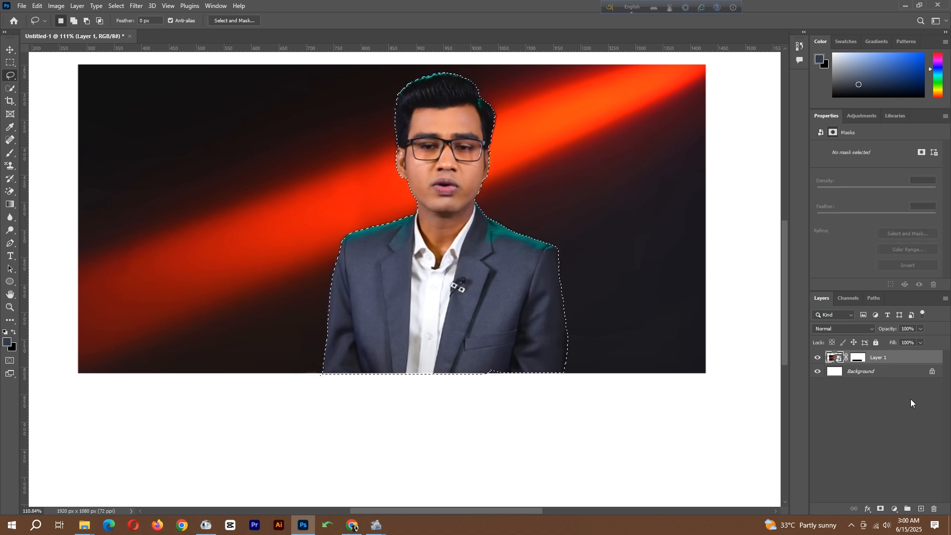
# - Convert the image layer to a smart object and mask out the background around the selected man
pyautogui.rightClick(901, 359)
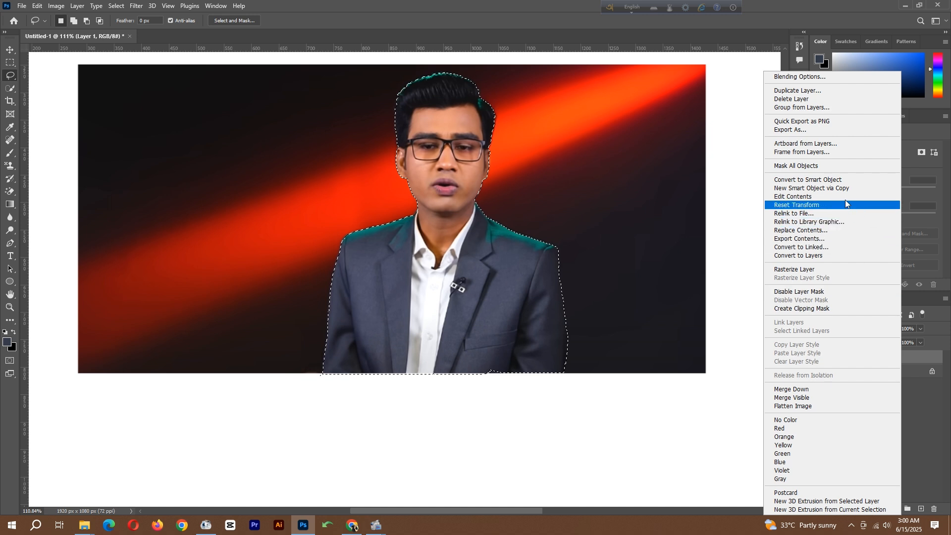
pyautogui.click(823, 179)
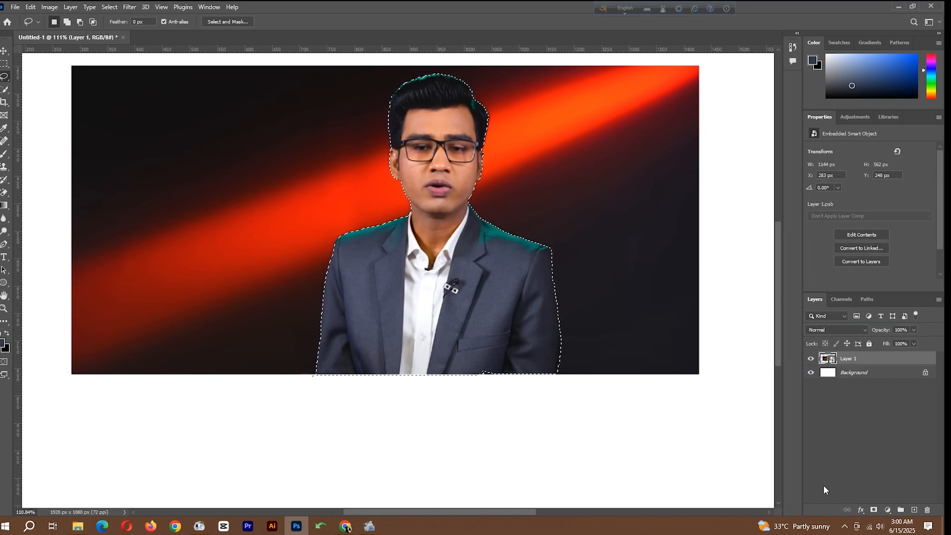
pyautogui.click(881, 509)
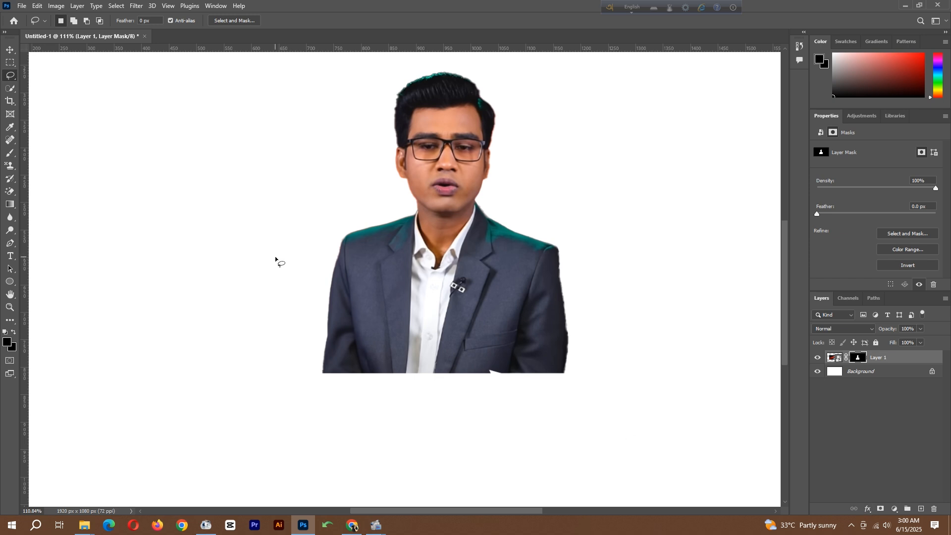
# - Move the cut-out man down and to the left on the white canvas and check his edges up close
pyautogui.click(10, 50)
pyautogui.moveTo(476, 287); pyautogui.dragTo(431, 339)
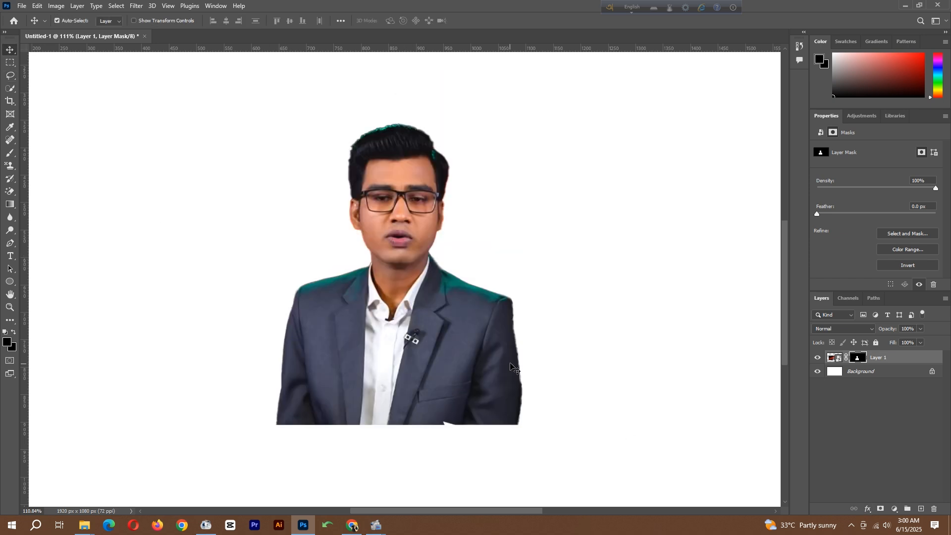
pyautogui.scroll(3, 496, 337)
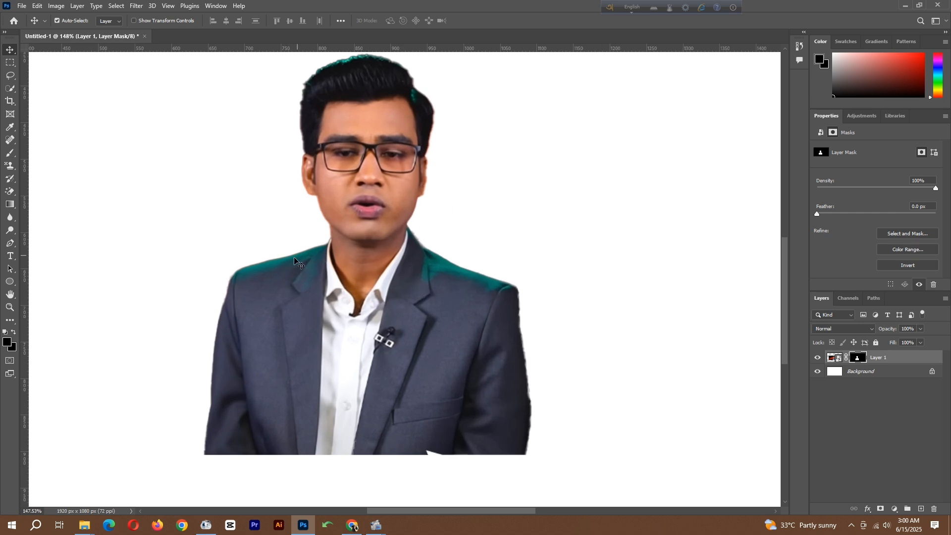
pyautogui.scroll(1, 411, 272)
pyautogui.hscroll(-1, 411, 272)
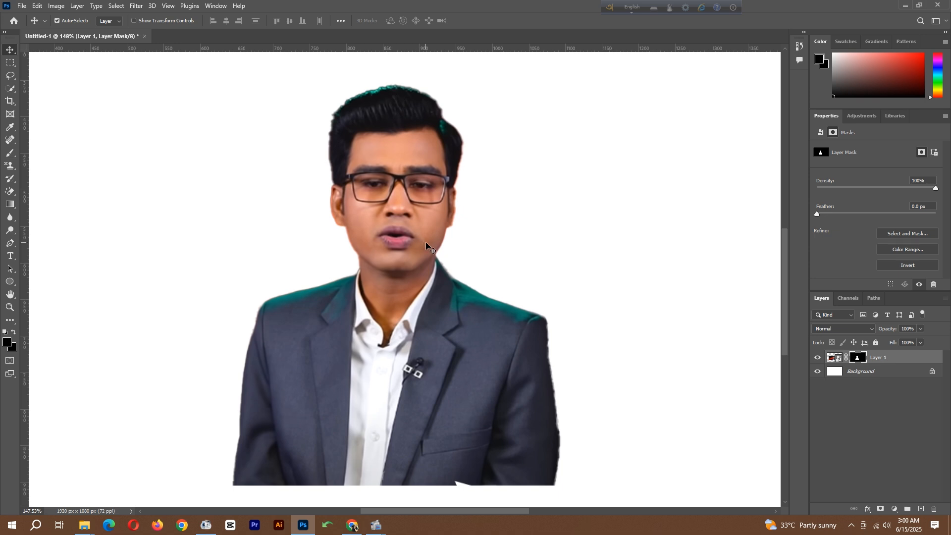
pyautogui.moveTo(441, 318); pyautogui.dragTo(443, 316)
# - Convert the masked cut-out layer to a smart object
pyautogui.scroll(-1, 444, 316)
pyautogui.rightClick(885, 359)
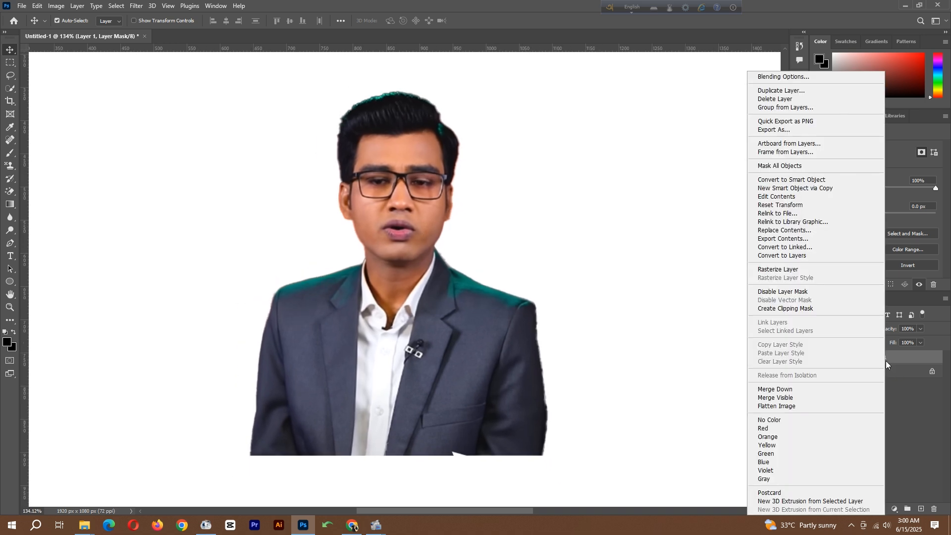
pyautogui.click(809, 180)
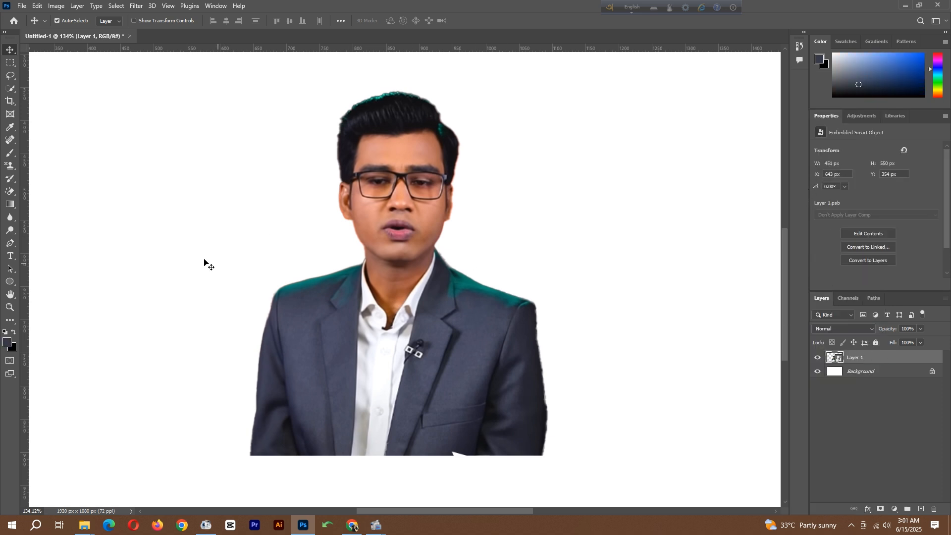
# - Select the cut-out man's outline with the Object Selection tool's Select Subject command
pyautogui.moveTo(10, 88); pyautogui.dragTo(49, 90)
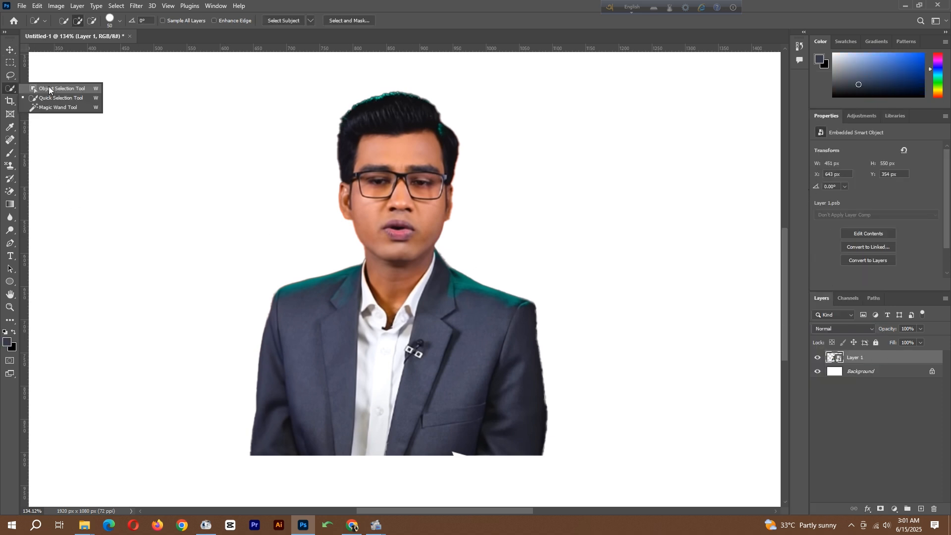
pyautogui.press('Escape')
pyautogui.hotkey('shift', 'w')
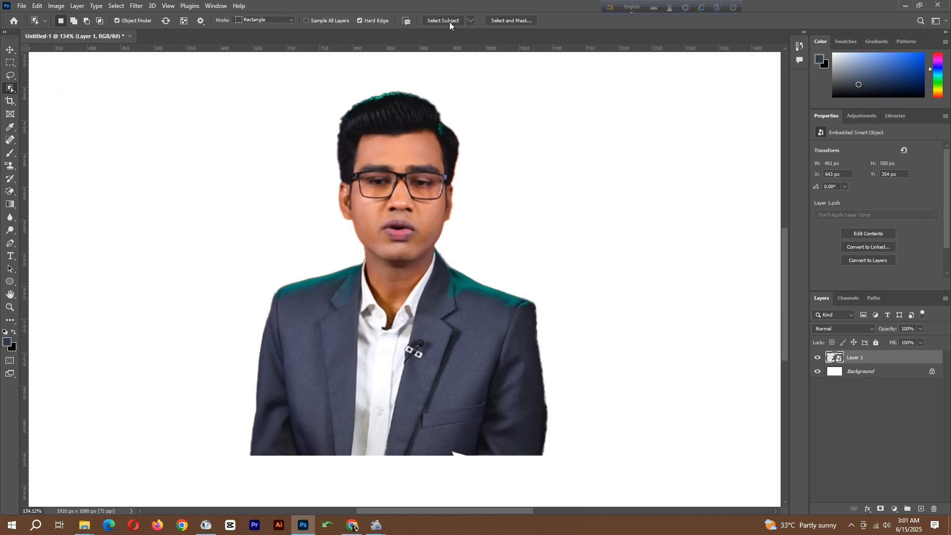
pyautogui.click(449, 22)
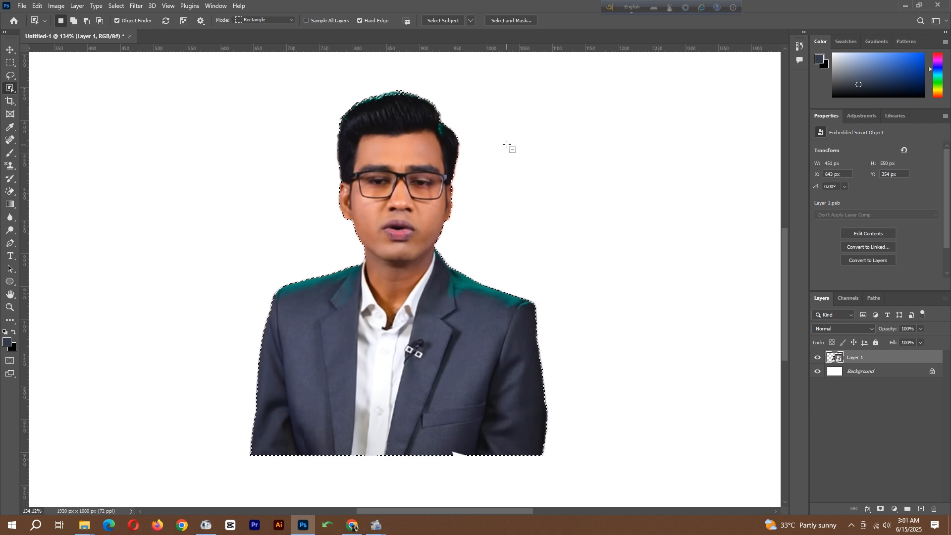
# - Tighten the selection along the upper edge of the man's hair using the Quick Selection tool with a brush size of 15
pyautogui.scroll(4, 507, 146)
pyautogui.scroll(2, 263, 147)
pyautogui.moveTo(250, 132); pyautogui.dragTo(360, 243)
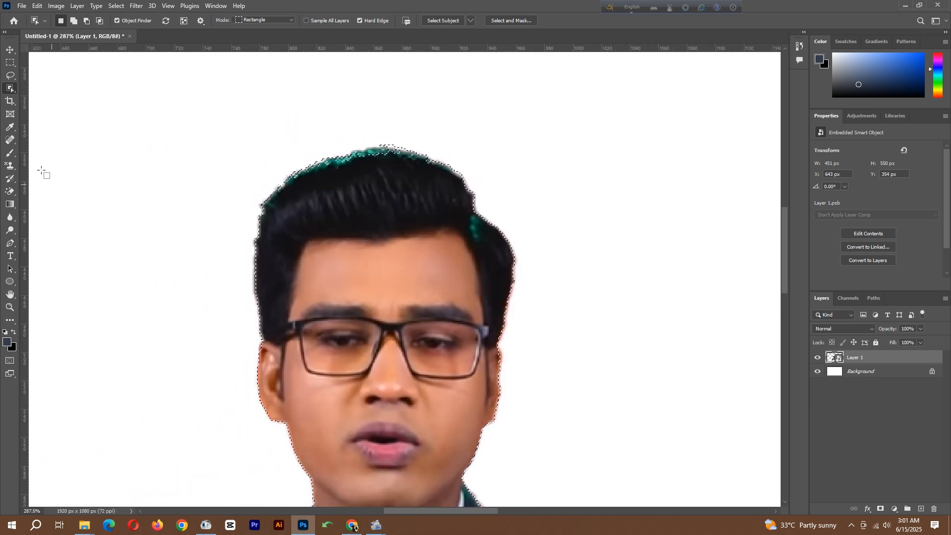
pyautogui.rightClick(11, 90)
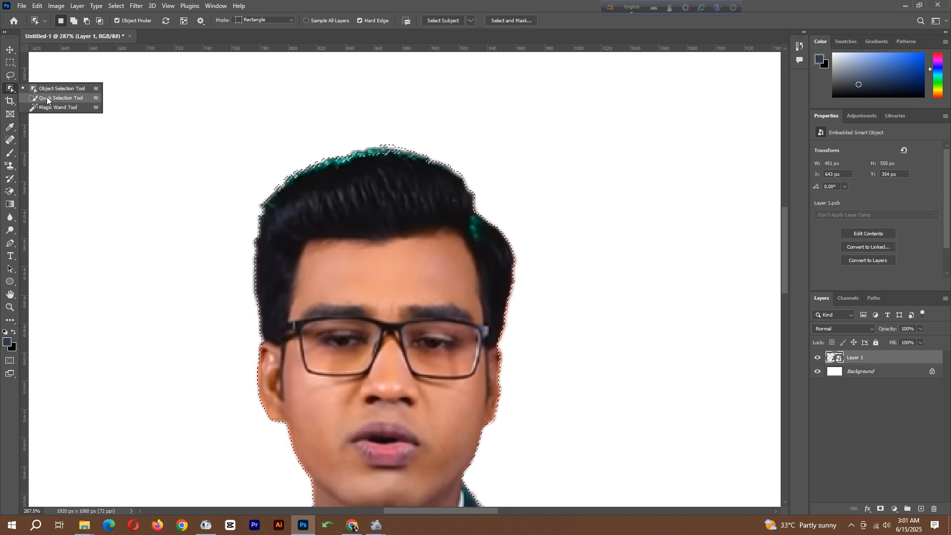
pyautogui.click(46, 97)
pyautogui.scroll(3, 117, 125)
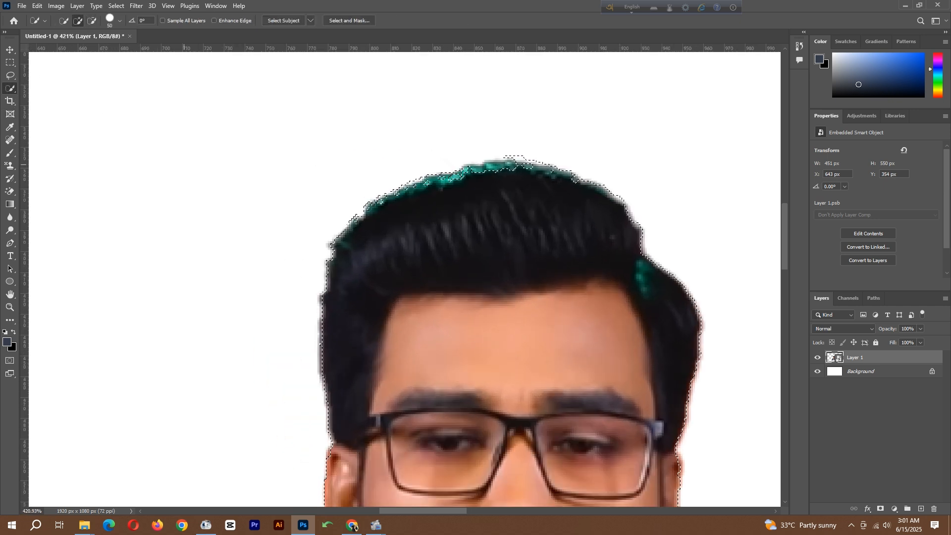
pyautogui.press('[')
pyautogui.press('[')
pyautogui.press('[')
pyautogui.press('[')
pyautogui.press('[')
pyautogui.press('[')
pyautogui.press('[')
pyautogui.moveTo(446, 171)
pyautogui.mouseDown()
pyautogui.moveTo(353, 237)
pyautogui.moveTo(342, 267)
pyautogui.mouseUp()
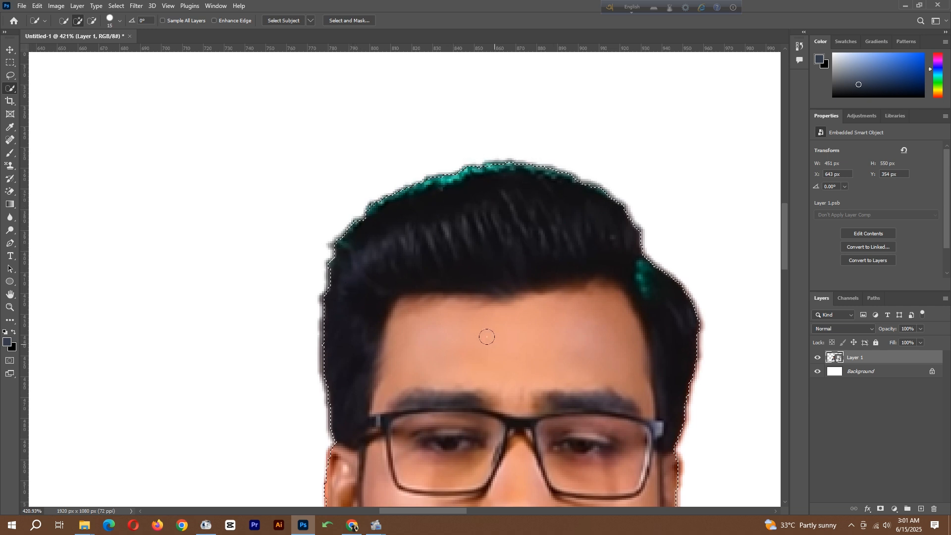
pyautogui.moveTo(497, 336); pyautogui.dragTo(446, 263)
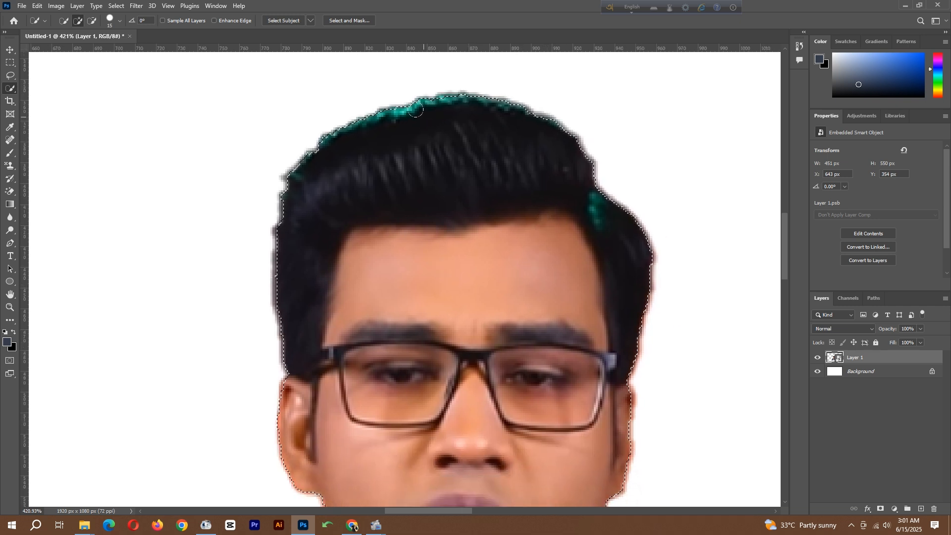
# - Examine the selection outline and the green spill along the man's hair, neck, collar and both jacket shoulders
pyautogui.moveTo(419, 109); pyautogui.dragTo(450, 108)
pyautogui.hotkey('ctrl', 'z')
pyautogui.scroll(-5, 437, 229)
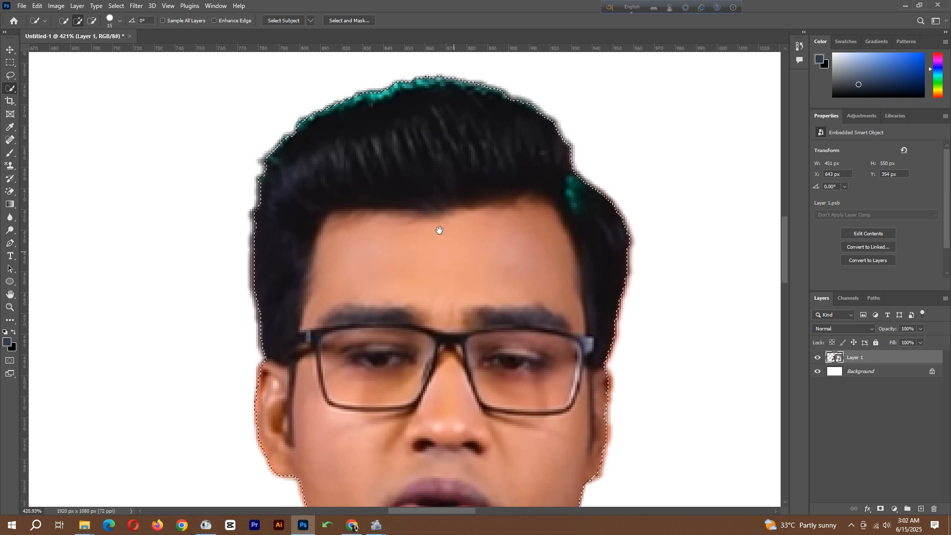
pyautogui.scroll(-6, 495, 222)
pyautogui.hscroll(3, 496, 223)
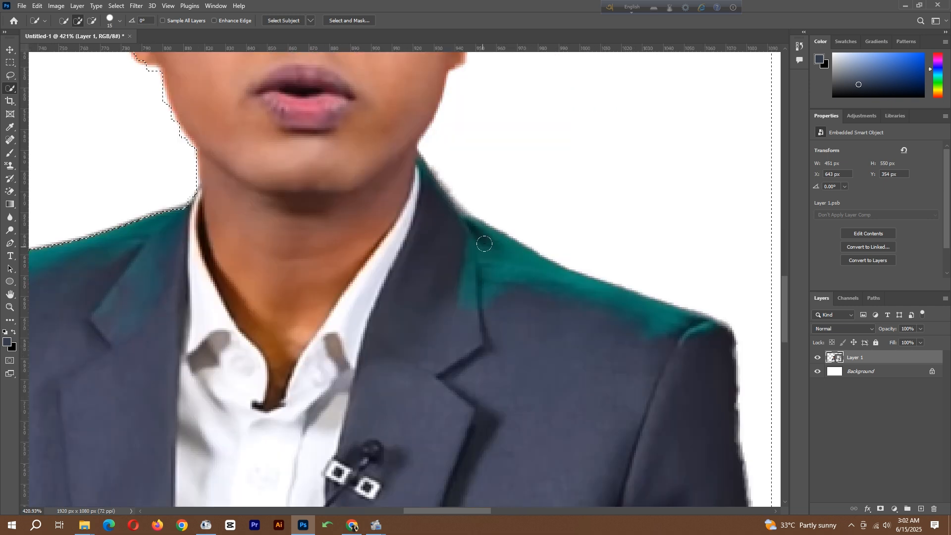
pyautogui.moveTo(188, 304); pyautogui.dragTo(380, 256)
pyautogui.scroll(-1, 274, 229)
pyautogui.hscroll(-1, 274, 230)
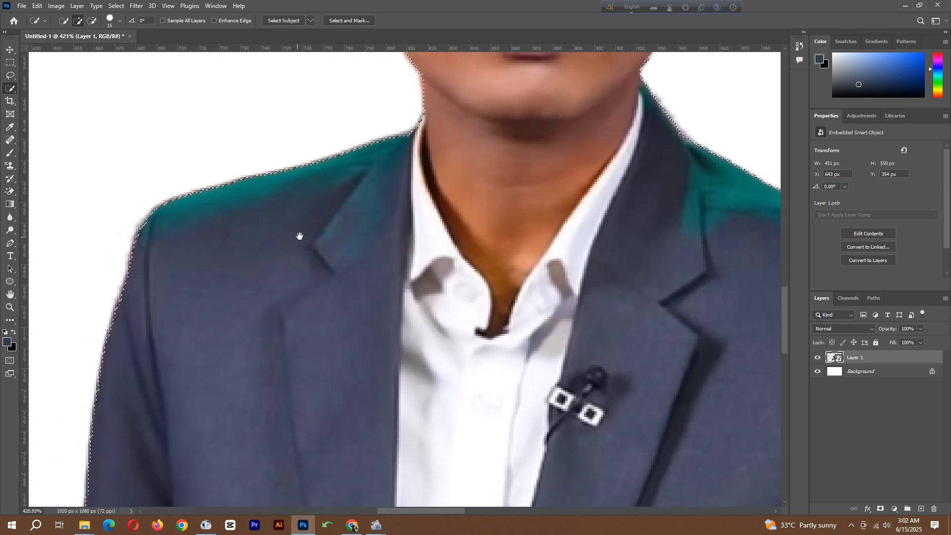
pyautogui.scroll(-5, 432, 119)
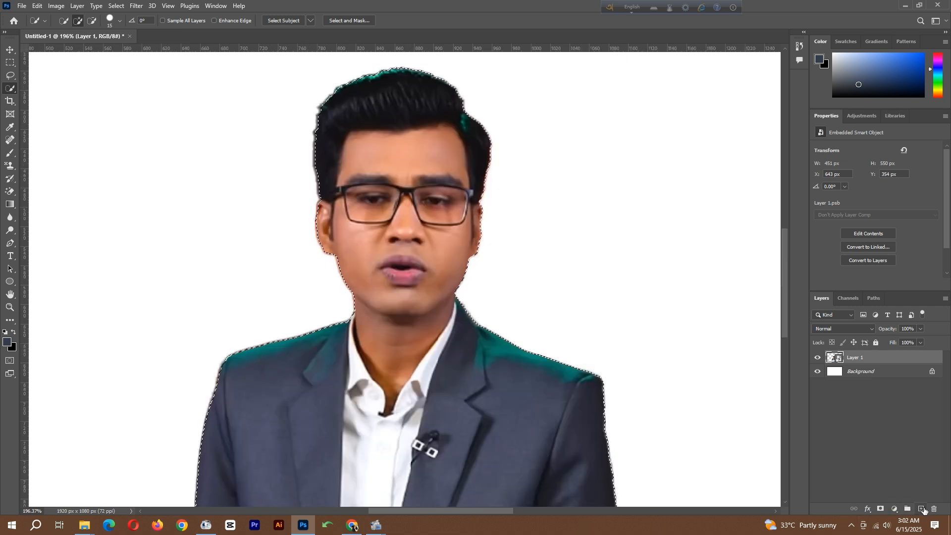
# - Add an empty layer above the cut-out man and sample the dark teal 091e1c from his hair as the foreground color
pyautogui.hotkey('ctrl', 'j')
pyautogui.click(9, 127)
pyautogui.click(7, 341)
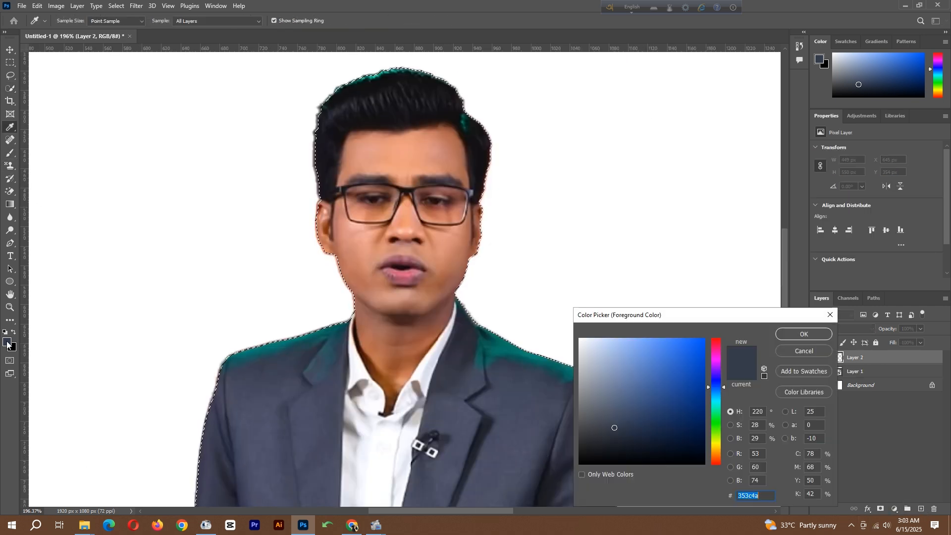
pyautogui.click(400, 72)
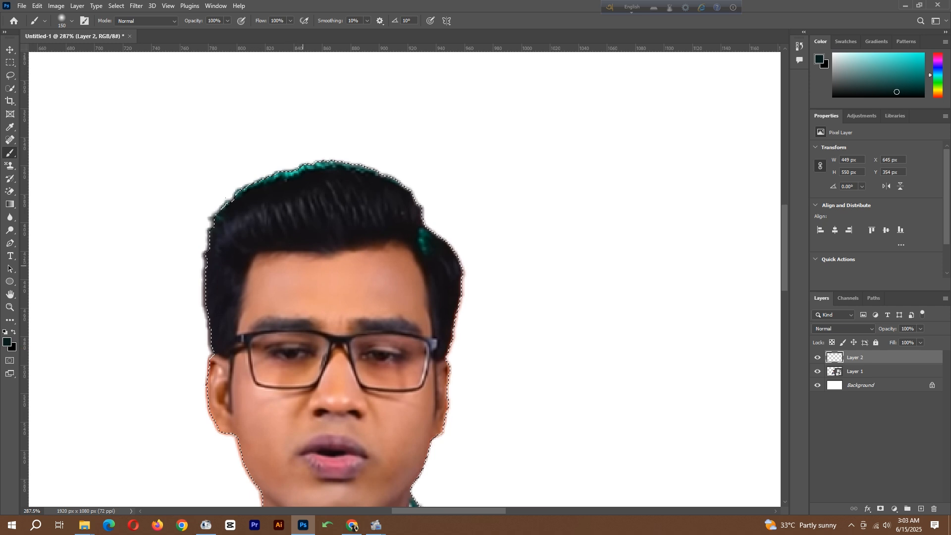
# - Paint over the green fringe along the upper edge and sides of the hair with the Brush at size 50
pyautogui.press('[')
pyautogui.press('[')
pyautogui.press('[')
pyautogui.press('[')
pyautogui.moveTo(251, 177)
pyautogui.mouseDown()
pyautogui.moveTo(330, 152)
pyautogui.moveTo(394, 178)
pyautogui.moveTo(408, 161)
pyautogui.moveTo(395, 155)
pyautogui.moveTo(456, 252)
pyautogui.mouseUp()
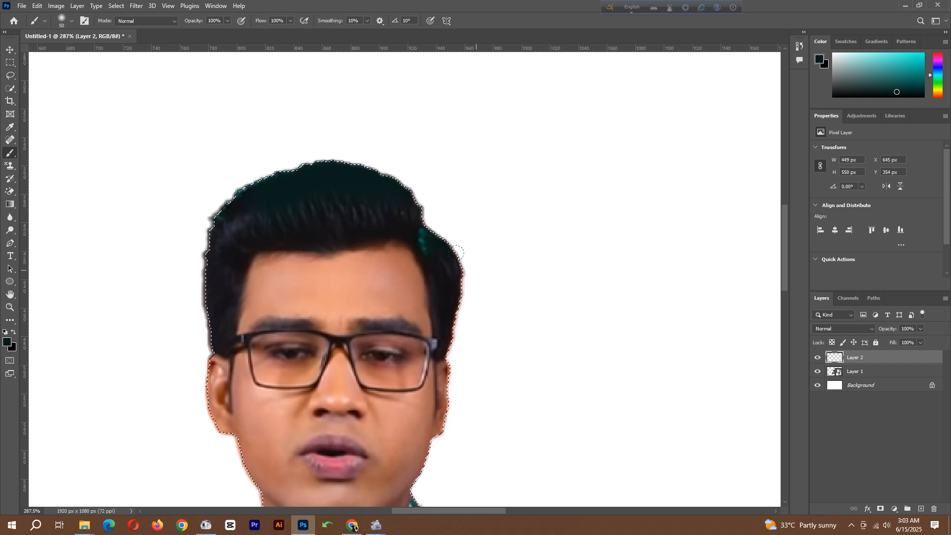
pyautogui.moveTo(245, 200); pyautogui.dragTo(214, 217)
# - Sample the jacket's slate blue 3a3e53 and brush it over the green spill on the shoulder and lapel left of the collar
pyautogui.moveTo(304, 335)
pyautogui.mouseDown()
pyautogui.moveTo(341, 164)
pyautogui.moveTo(342, 57)
pyautogui.mouseUp()
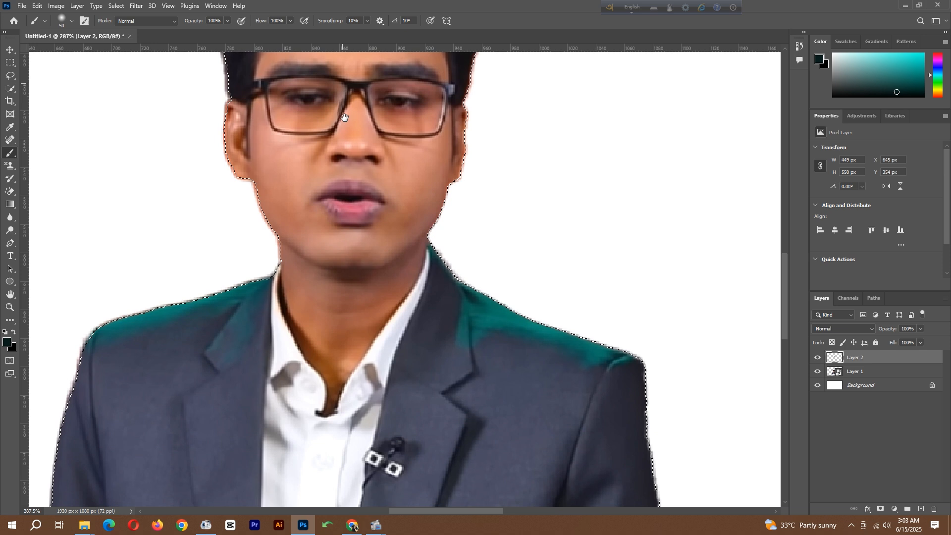
pyautogui.click(8, 342)
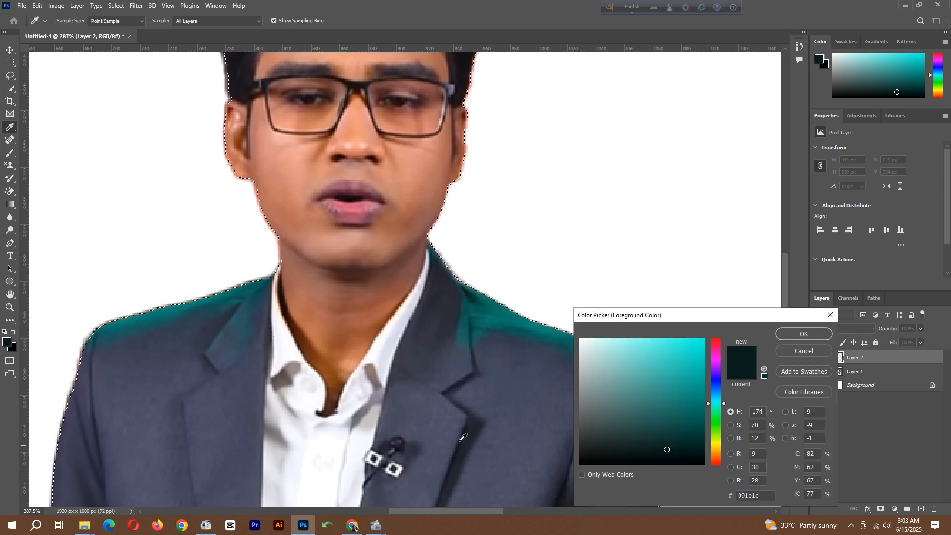
pyautogui.click(131, 343)
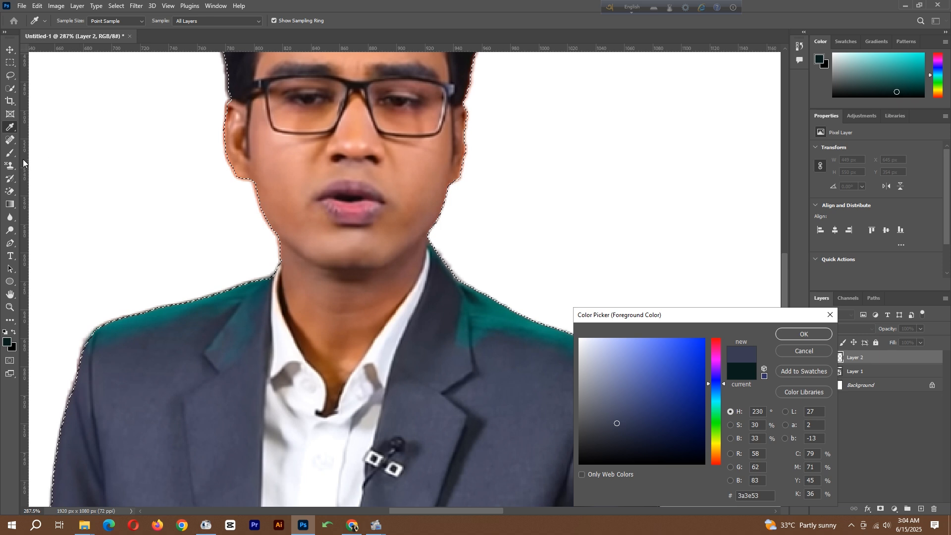
pyautogui.press('Return')
pyautogui.click(10, 153)
pyautogui.moveTo(164, 291)
pyautogui.mouseDown()
pyautogui.moveTo(220, 295)
pyautogui.moveTo(250, 284)
pyautogui.mouseUp()
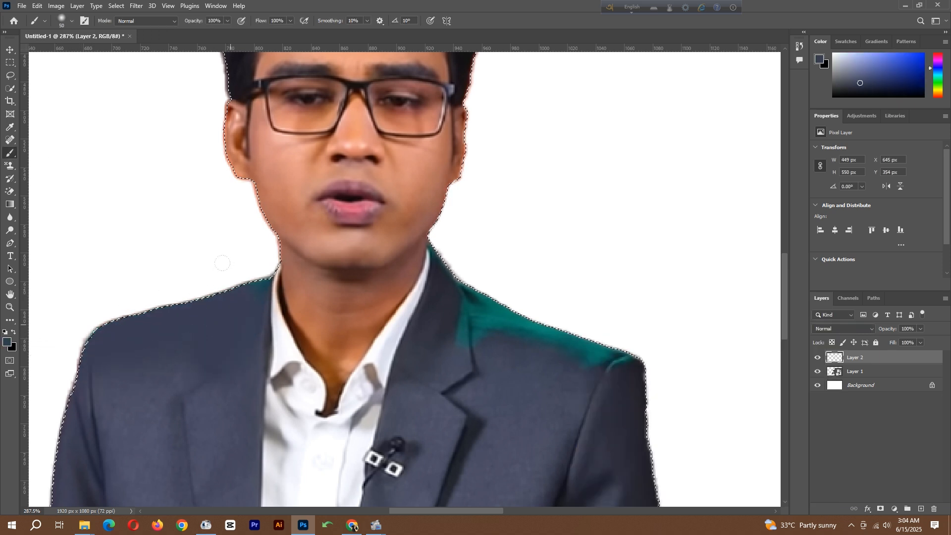
pyautogui.moveTo(213, 396)
pyautogui.mouseDown()
pyautogui.moveTo(104, 398)
pyautogui.moveTo(119, 431)
pyautogui.mouseUp()
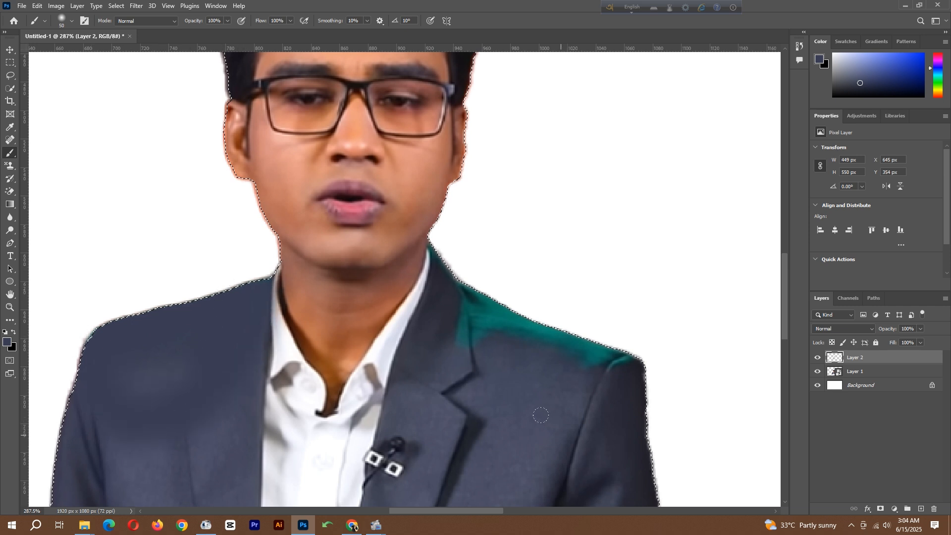
# - Brush the jacket color over the green spill on the shoulder and lapel right of the collar and clear the selection
pyautogui.moveTo(541, 414); pyautogui.dragTo(434, 362)
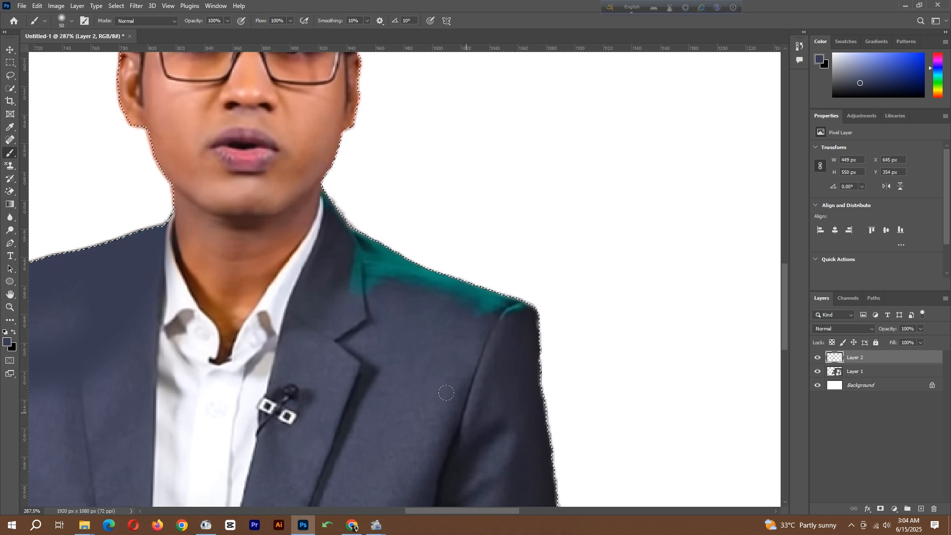
pyautogui.moveTo(355, 289)
pyautogui.mouseDown()
pyautogui.moveTo(344, 255)
pyautogui.moveTo(381, 267)
pyautogui.moveTo(339, 227)
pyautogui.moveTo(436, 271)
pyautogui.moveTo(439, 258)
pyautogui.moveTo(515, 302)
pyautogui.mouseUp()
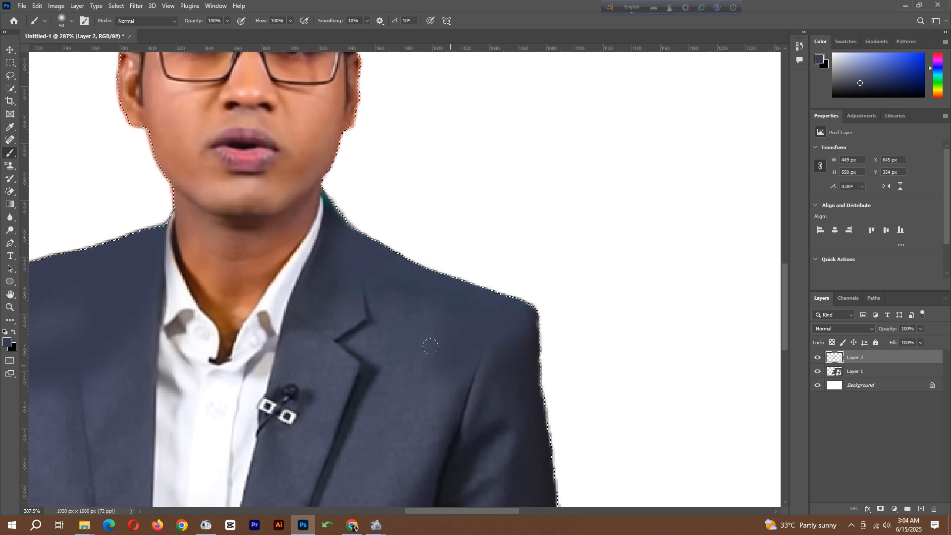
pyautogui.scroll(-5, 431, 342)
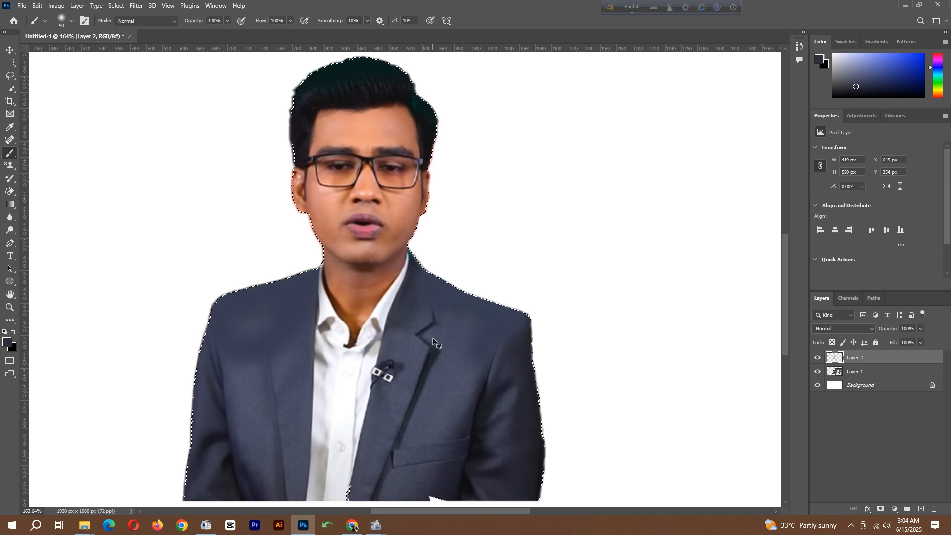
pyautogui.hotkey('ctrl', 'd')
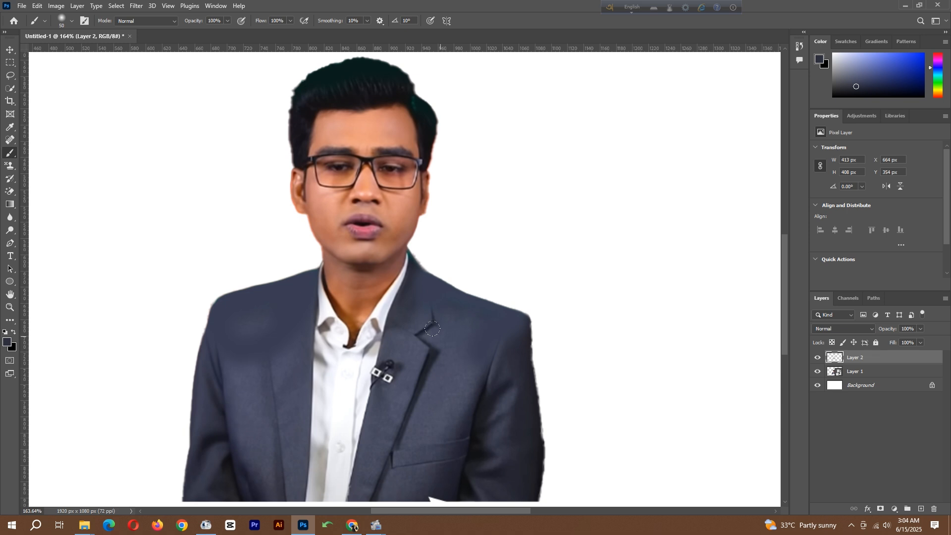
pyautogui.scroll(-2, 432, 329)
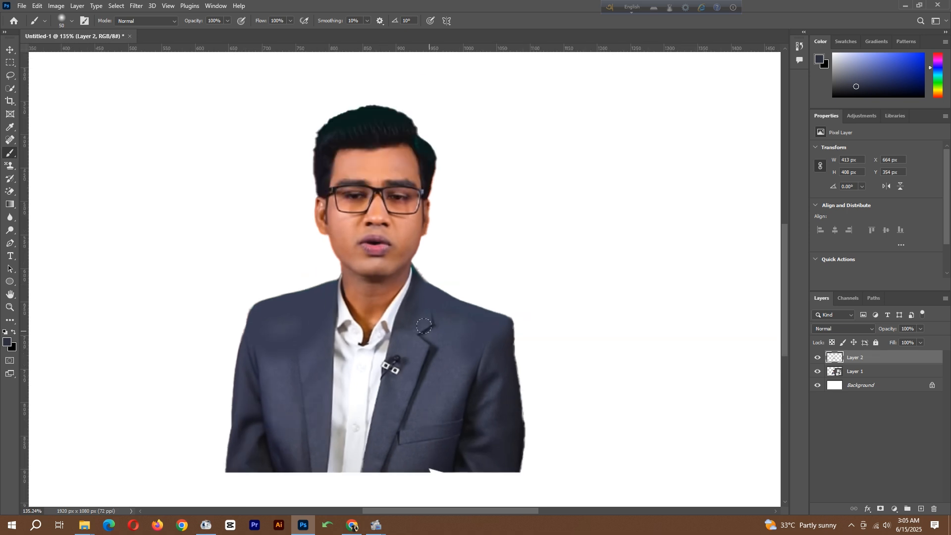